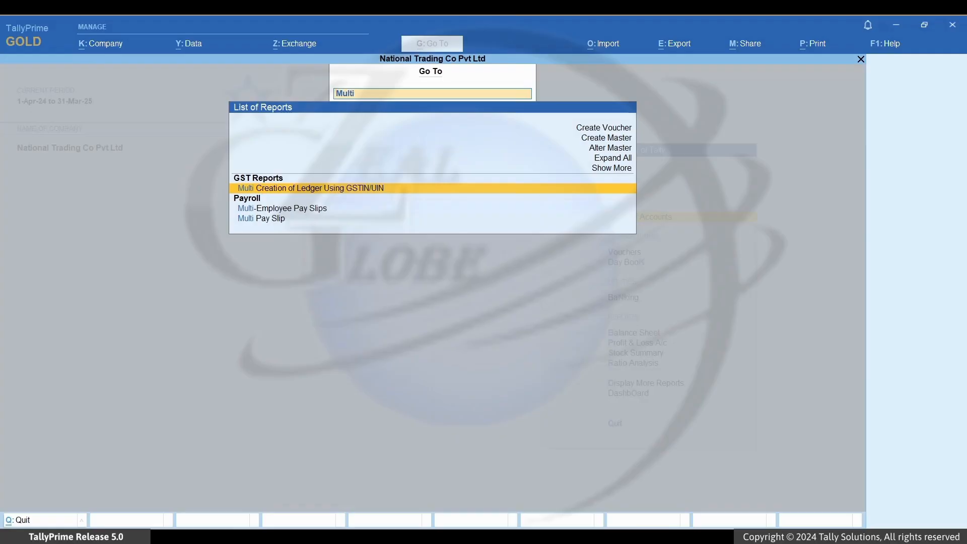
Open Multi Creation of Ledger Using GSTIN/UIN and start the GSTIN/UIN import from Excel
key("Return")
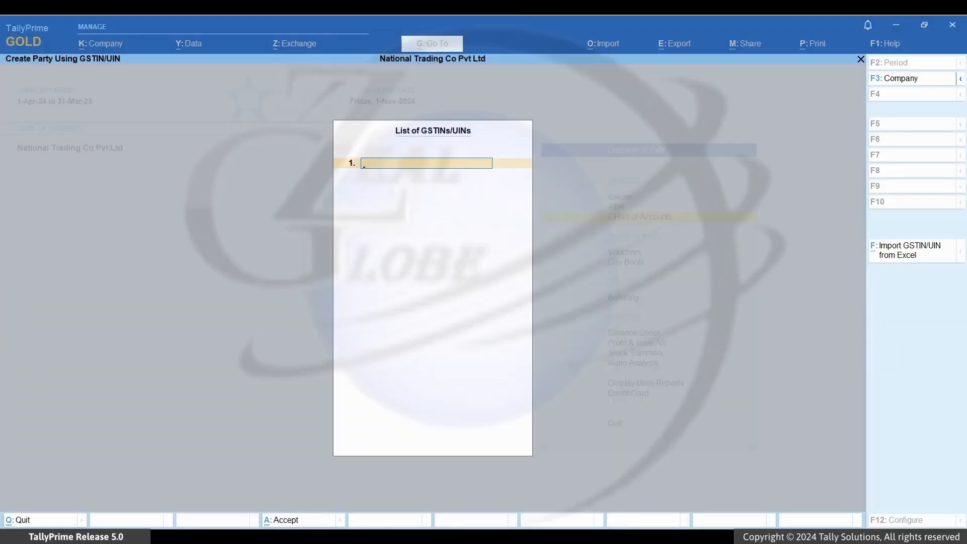
key("alt+f")
Import the GSTINs from GSTIN.xlsx in F:\import, Sheet1, column B
key("Up")
key("Up")
key("Up")
key("Up")
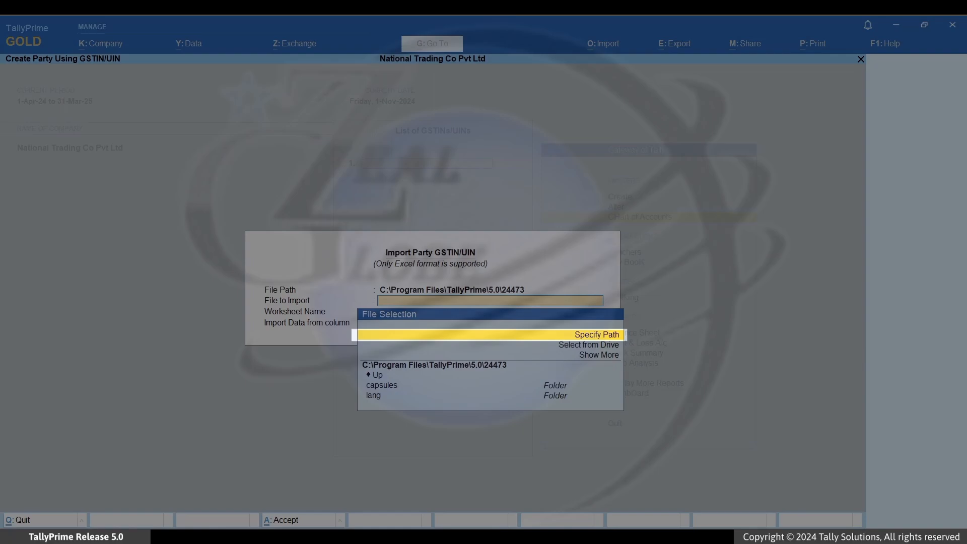
key("Return")
type("F:\\import")
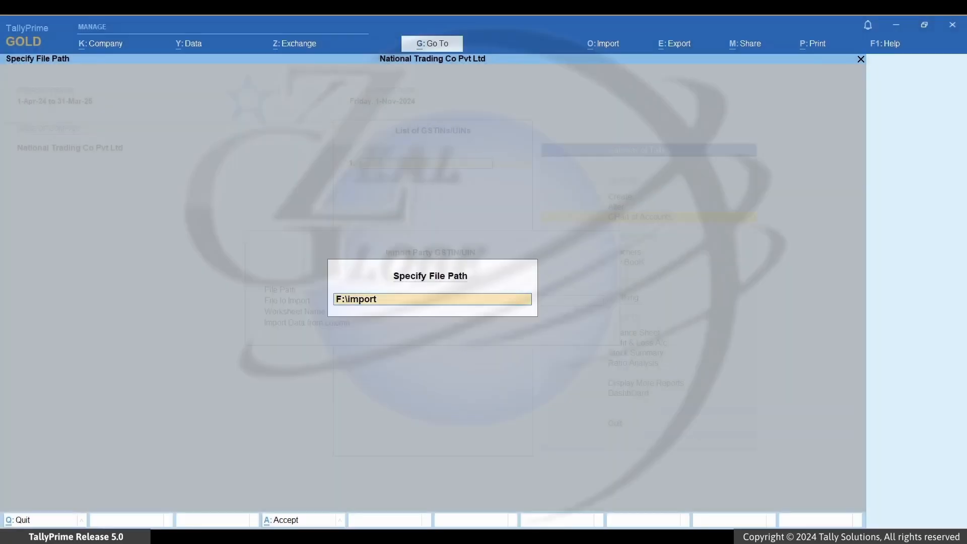
key("Return")
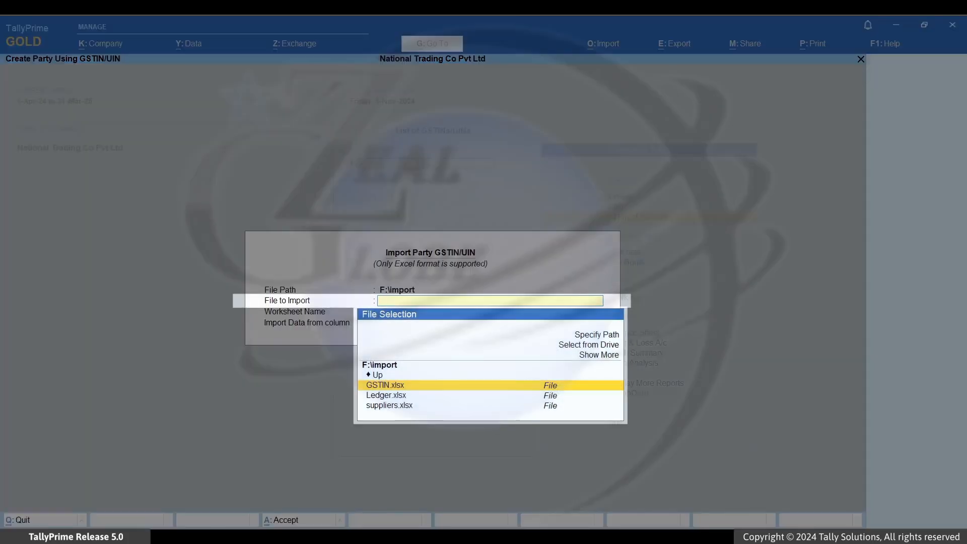
key("Return")
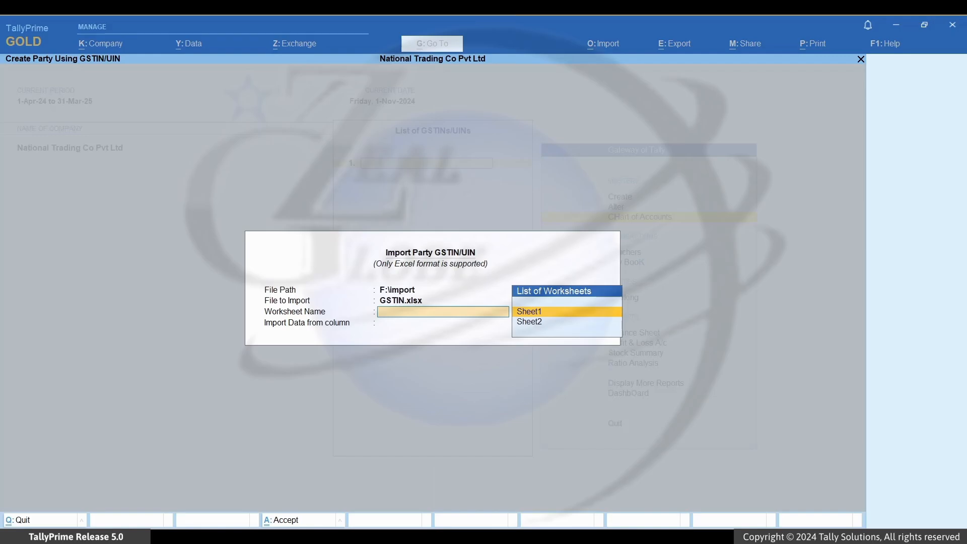
key("Return")
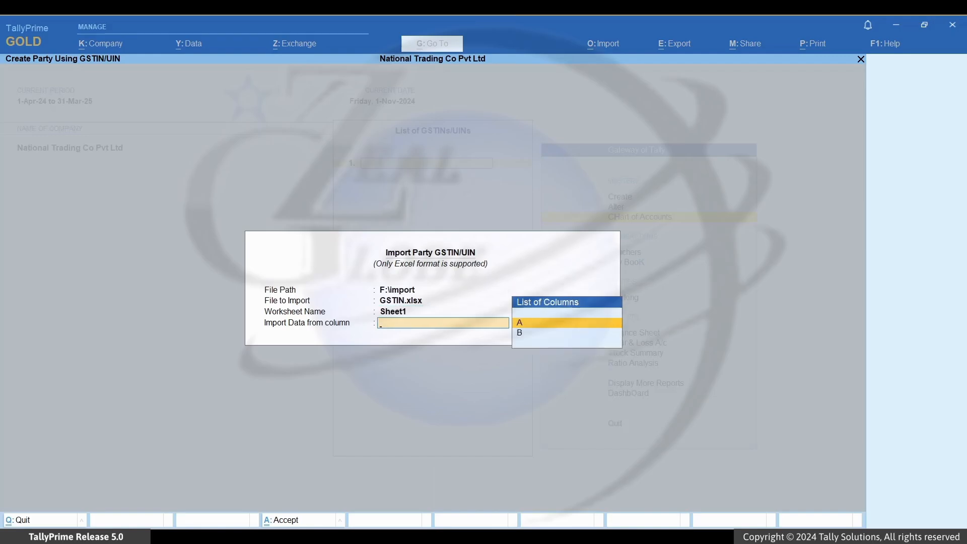
key("Down")
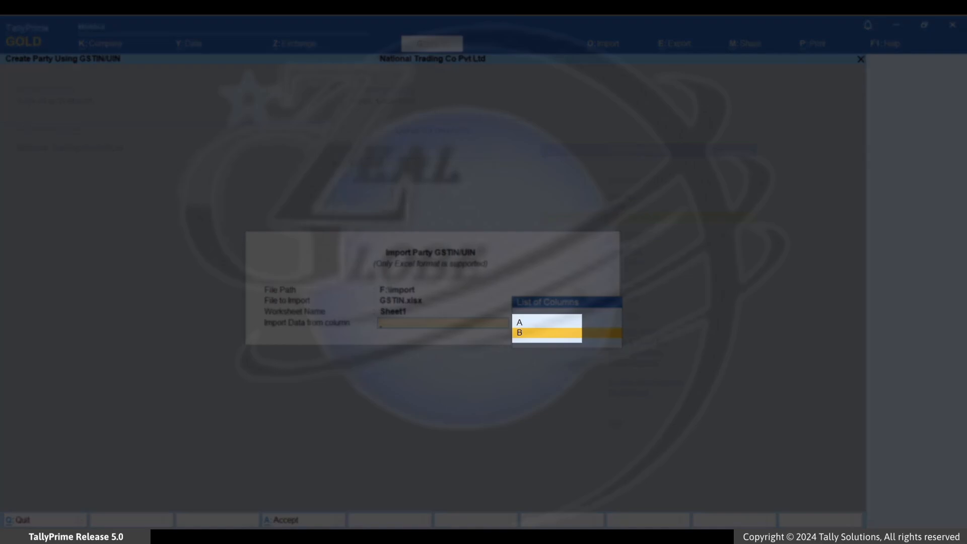
key("Return")
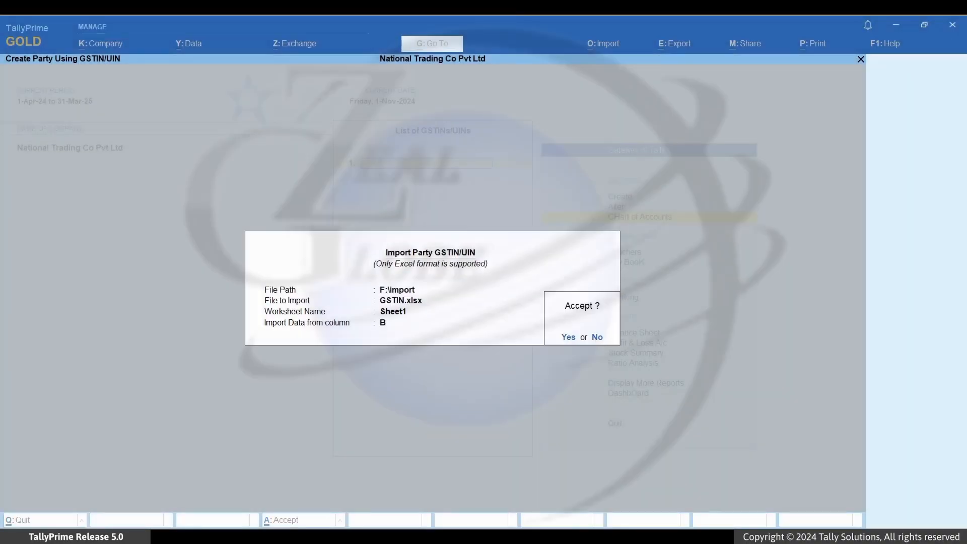
key("Return")
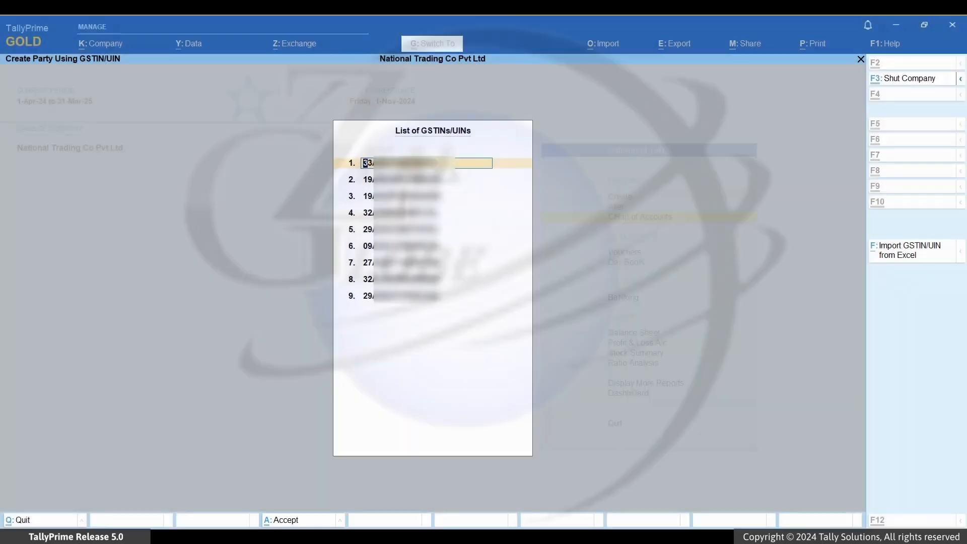
Accept the nine-GSTIN list so party details are fetched from the GST portal
key("ctrl+a")
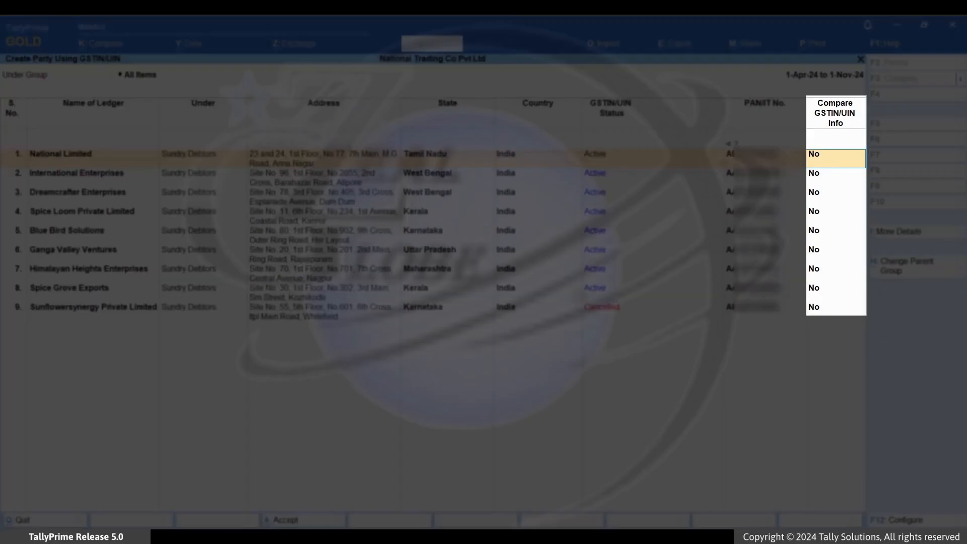
Compare National Limited with portal data, add Chennai to its address, and view its filing history
type("Yes")
key("Return")
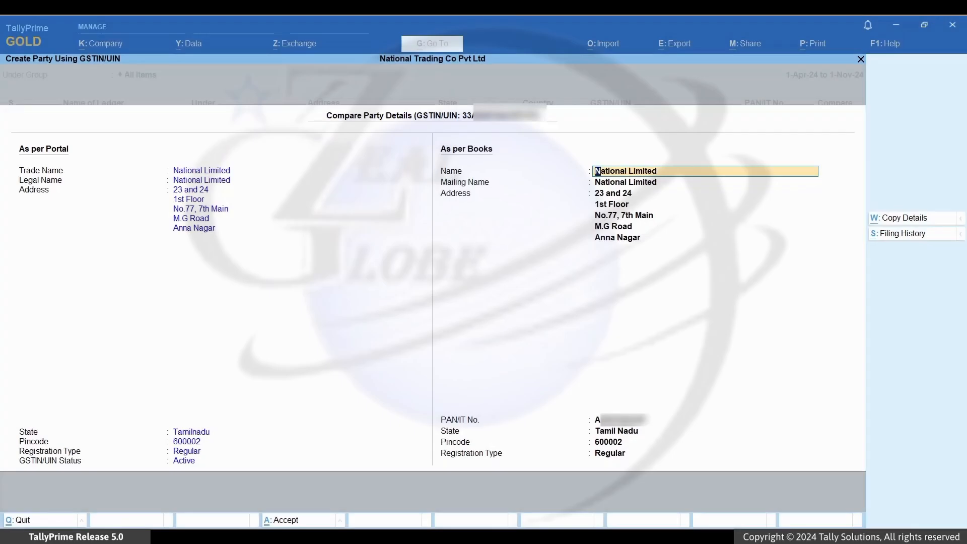
key("Return")
key("Return")
key("Return")
key("Return")
key("Return")
key("Return")
key("Return")
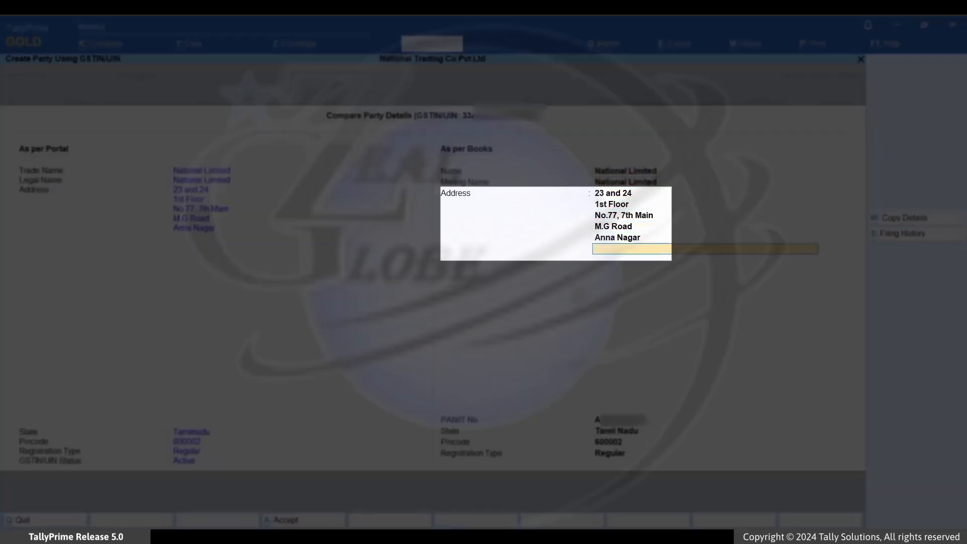
type("Chennai")
key("Return")
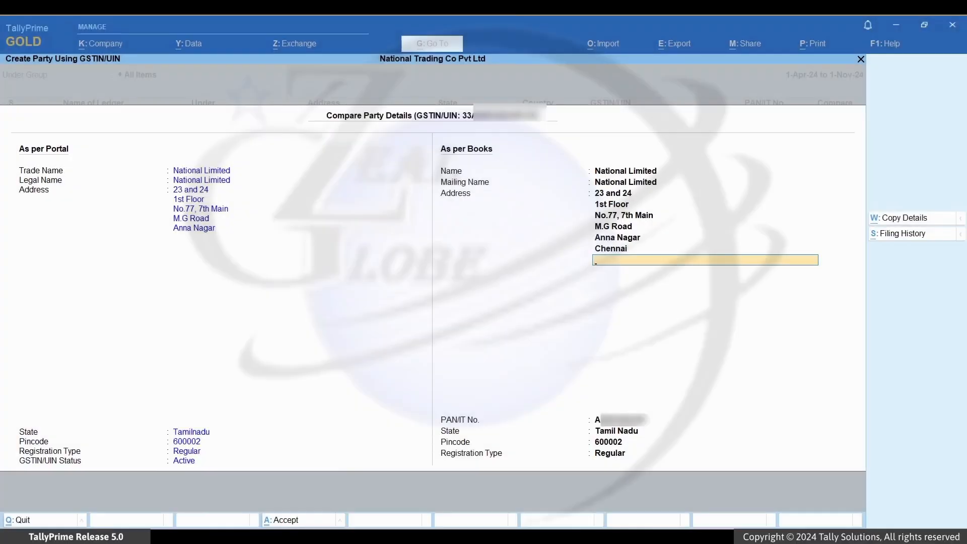
key("alt+s")
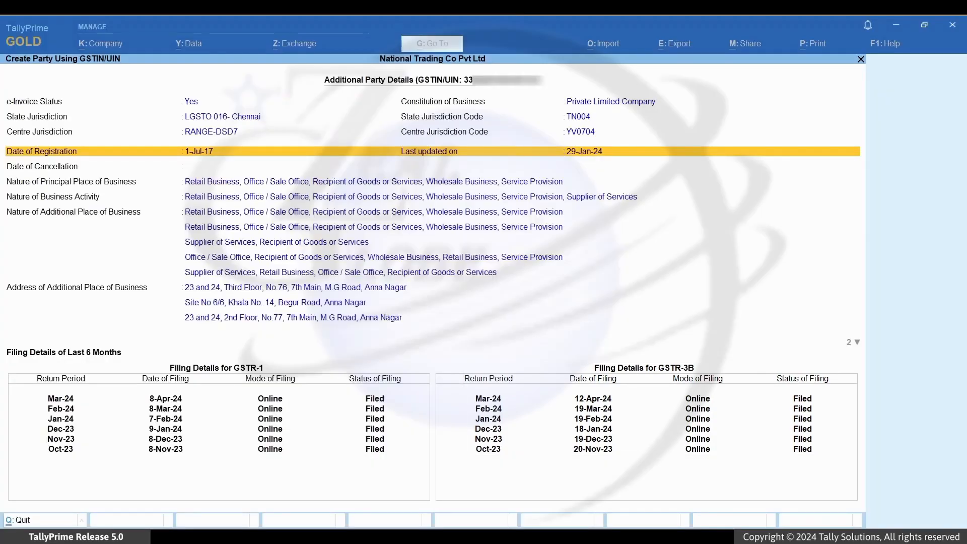
key("Escape")
key("Escape")
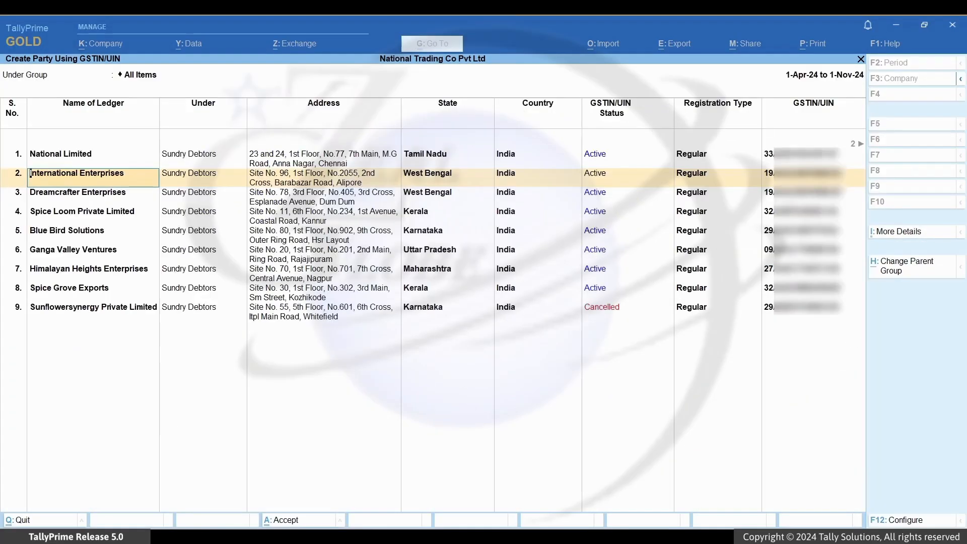
key("Down")
key("Down")
key("Down")
key("Down")
key("Down")
key("Down")
key("Down")
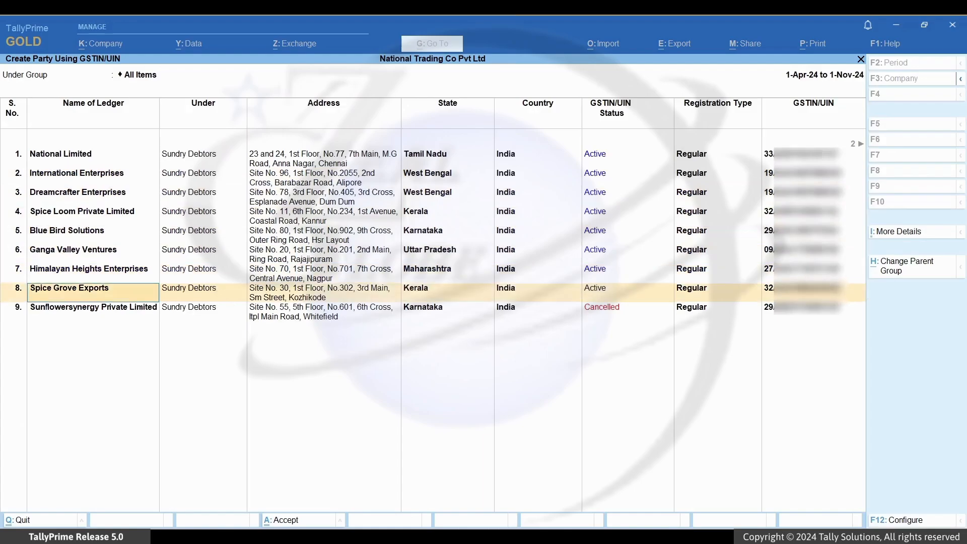
key("Return")
key("Return")
key("Return")
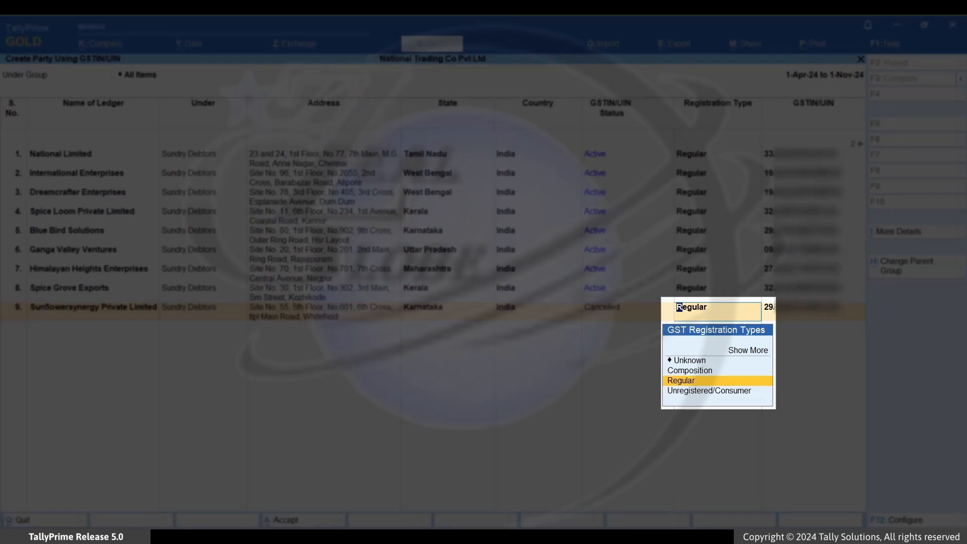
key("Down")
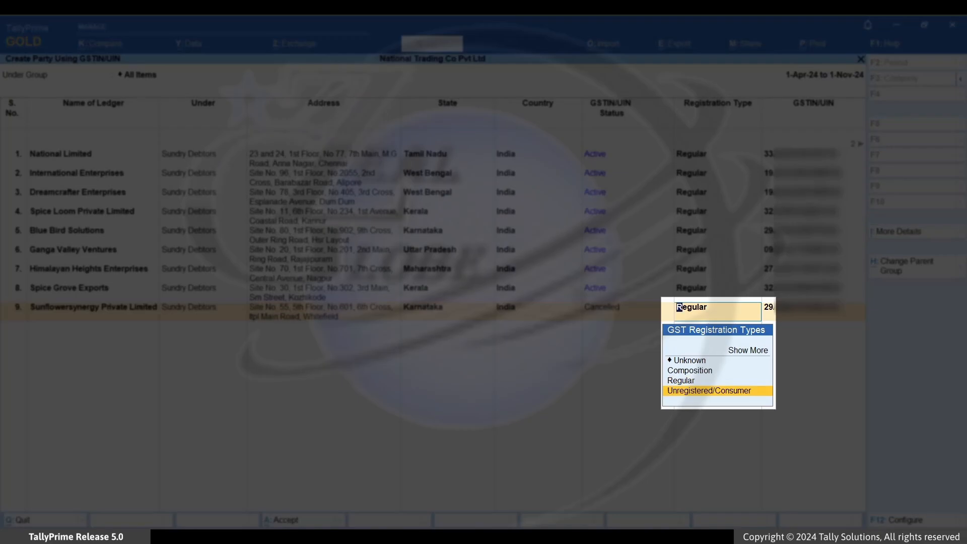
key("Return")
key("Return")
key("Return")
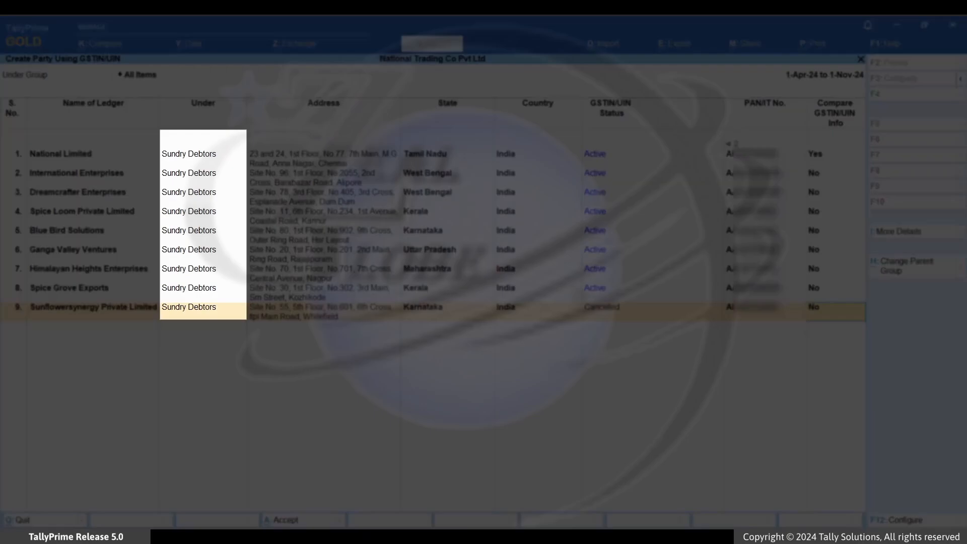
Change National Limited's group to Sundry Creditors, keeping Tamil Nadu and Regular registration
key("Return")
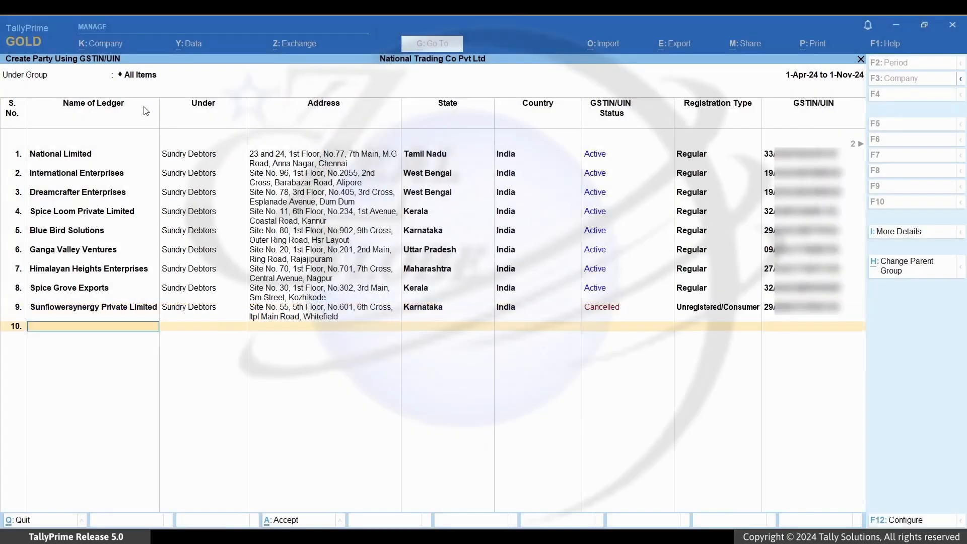
left_click(140, 76)
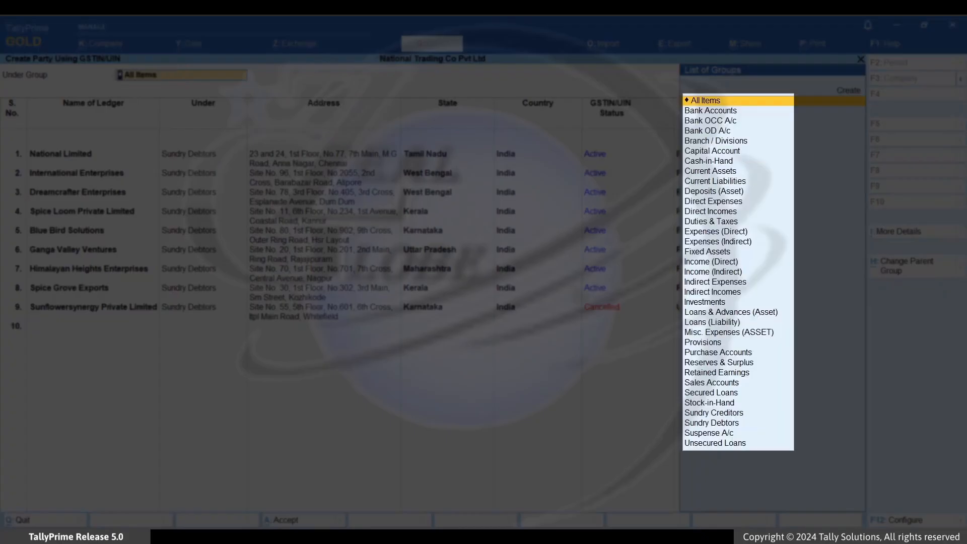
key("Return")
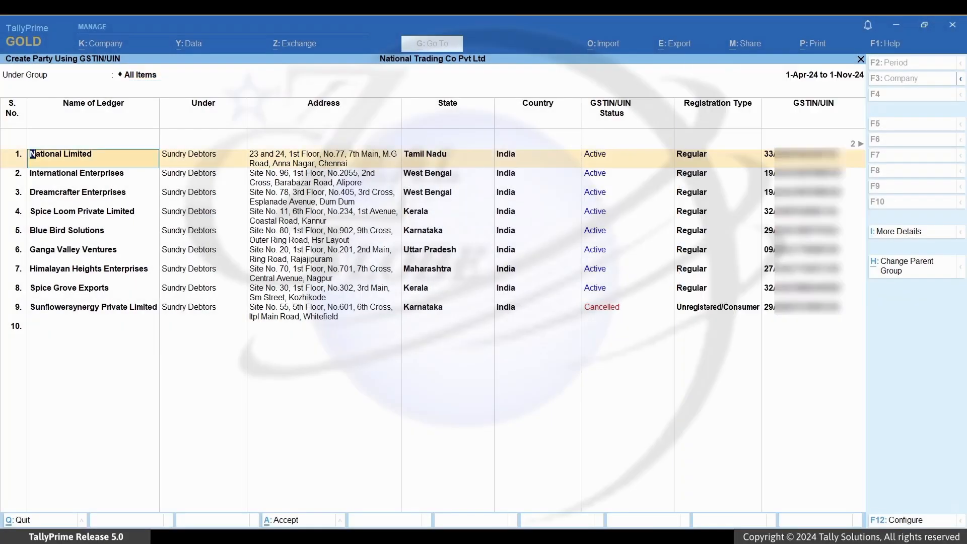
key("Return")
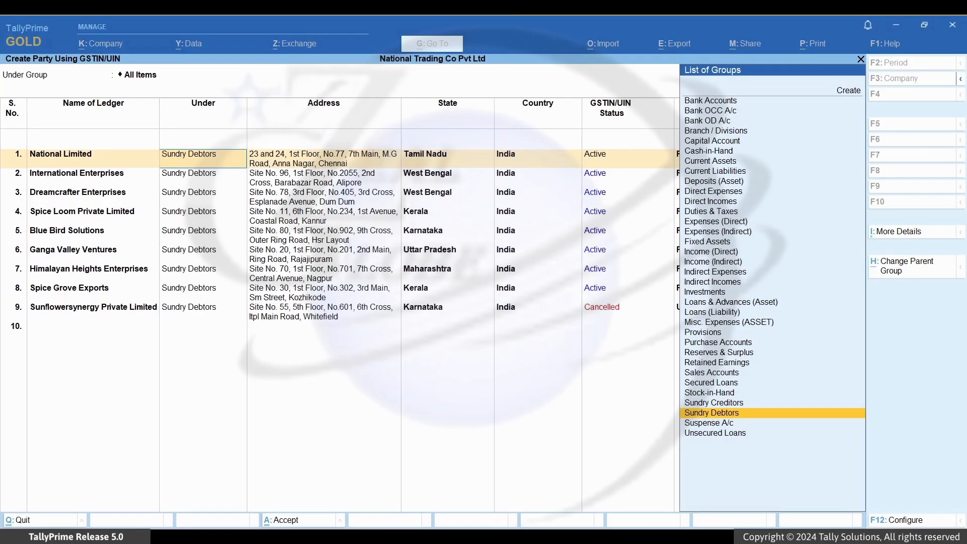
key("Up")
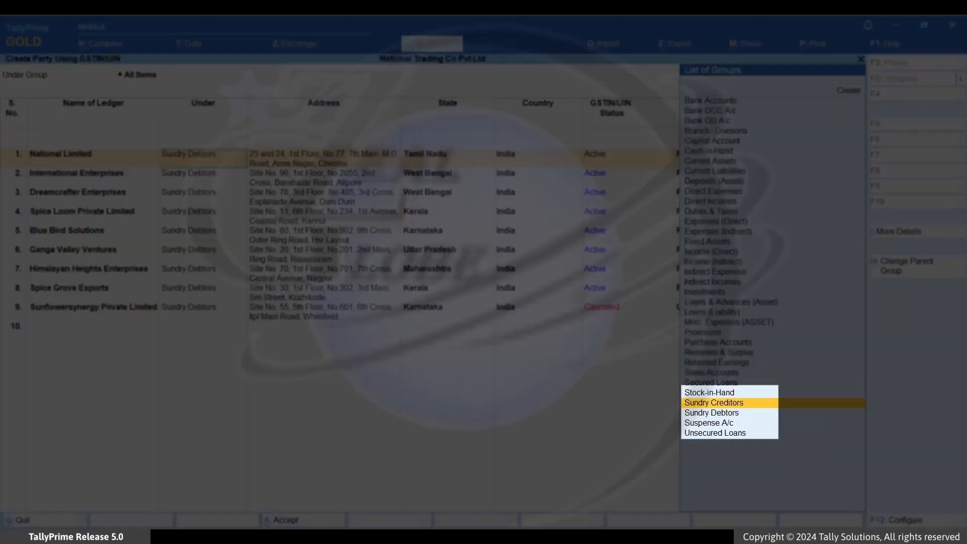
key("Return")
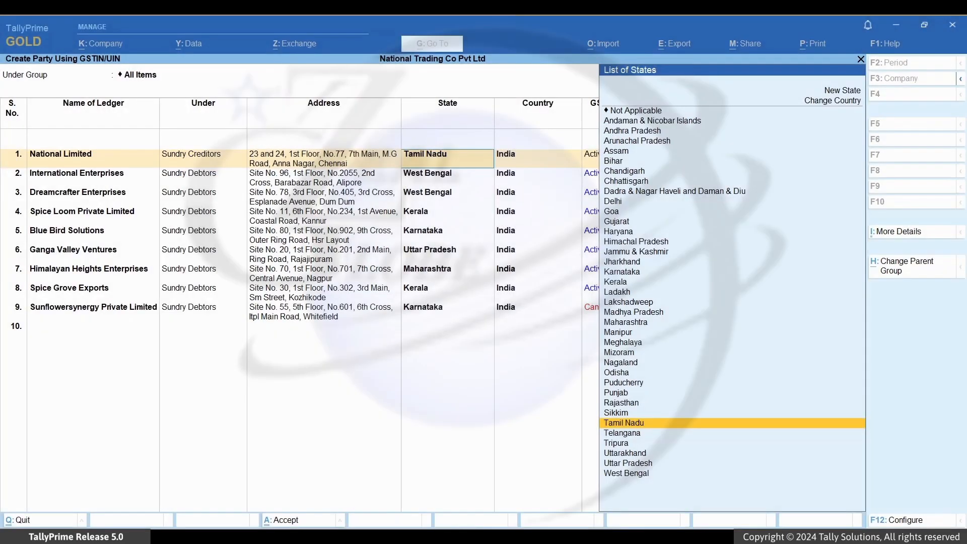
key("Return")
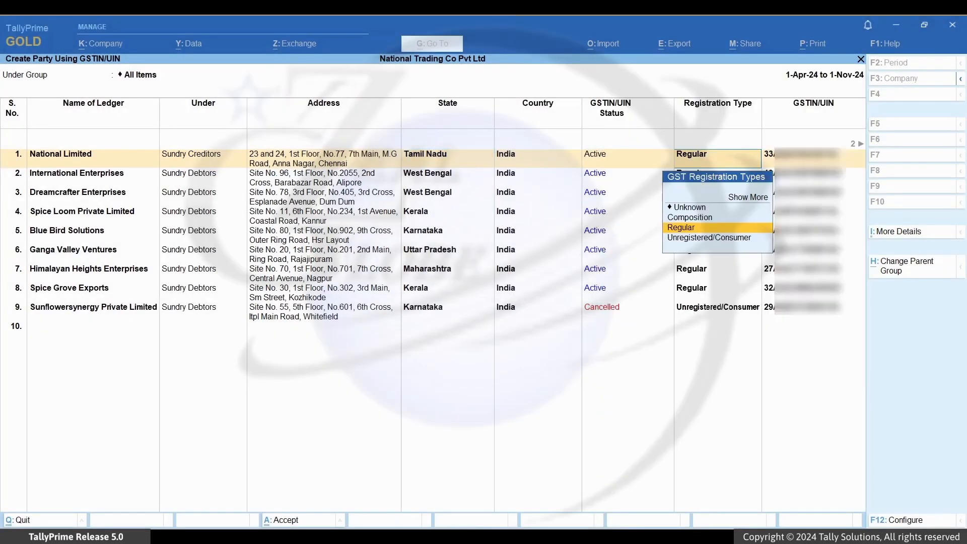
key("Return")
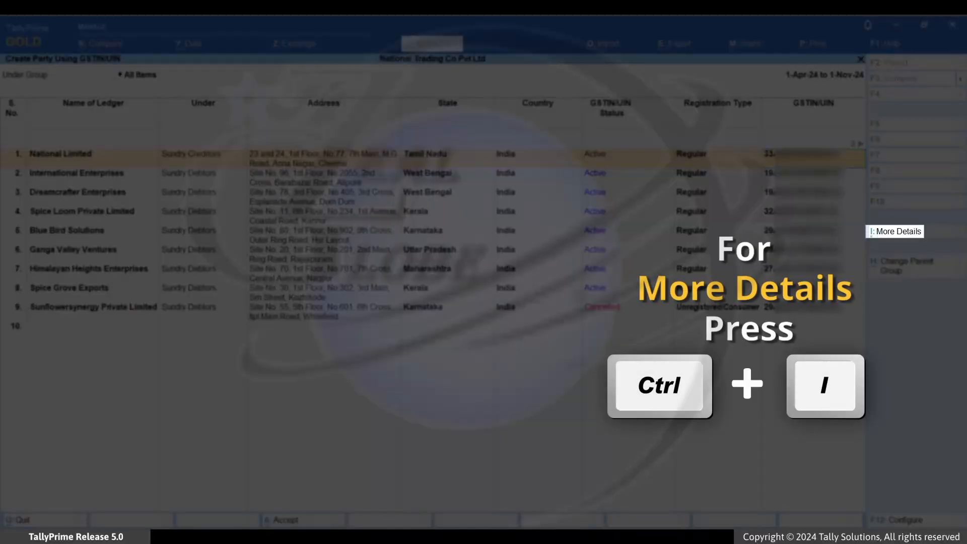
Under More Details > Contact Details, enter the contact person's name and primary mobile number, then accept
key("ctrl+i")
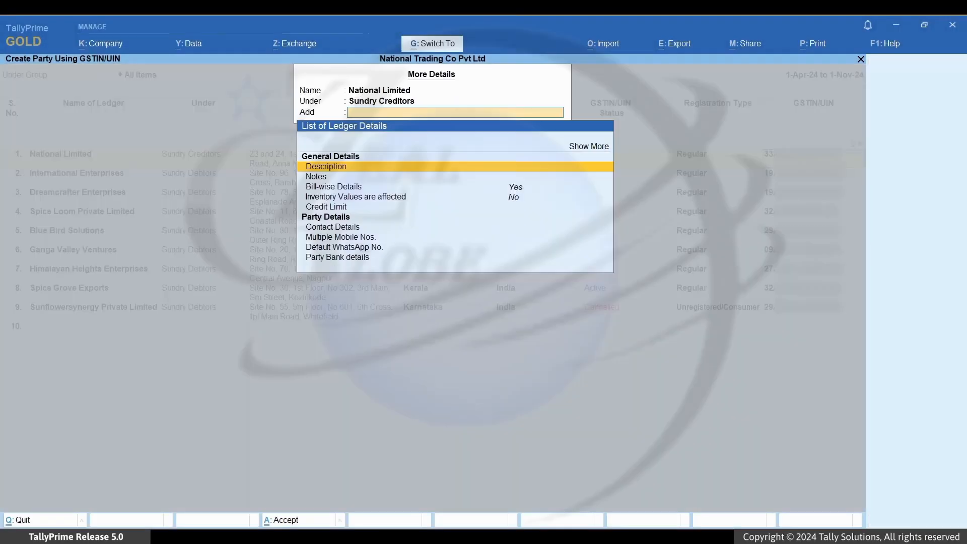
key("Down")
key("Down")
key("Down")
key("Down")
key("Down")
key("Down")
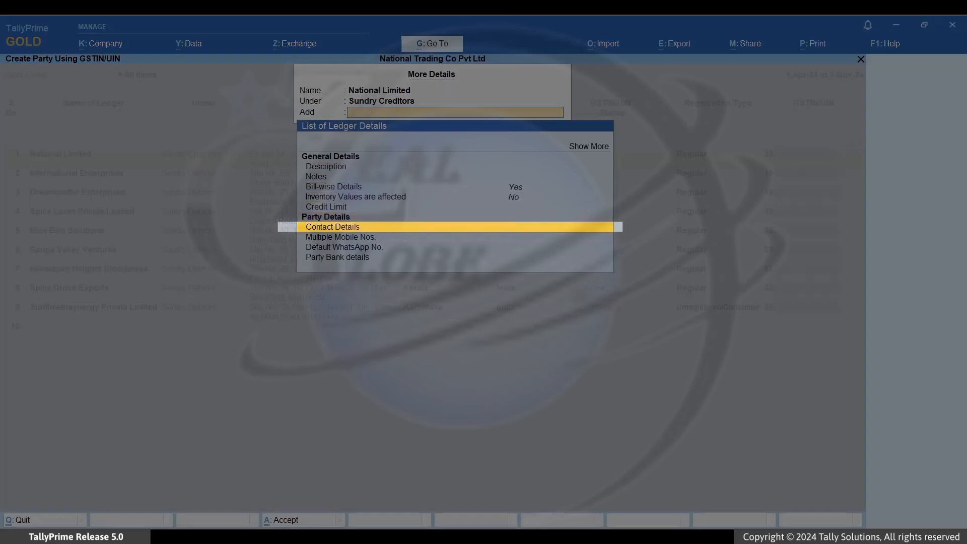
key("Return")
type("Srinivasan")
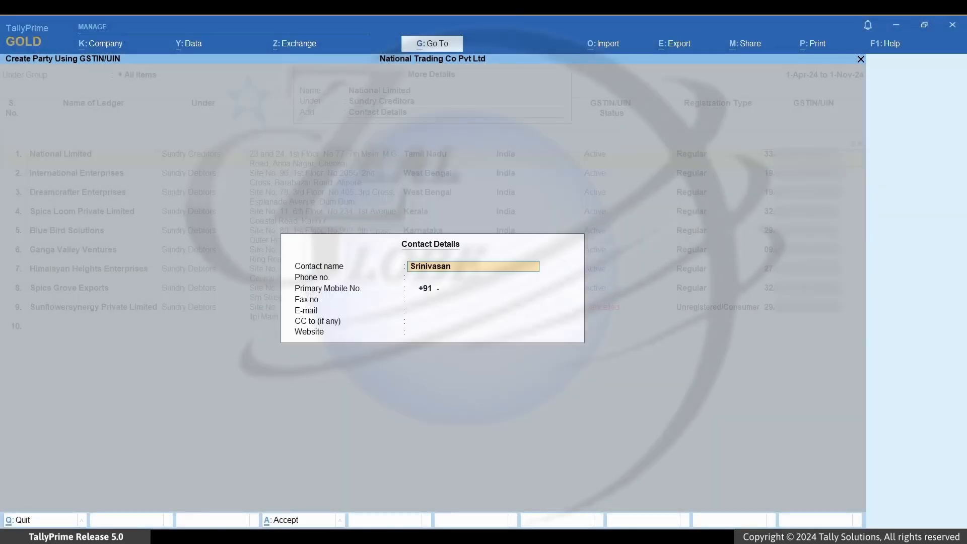
key("Return")
key("Return")
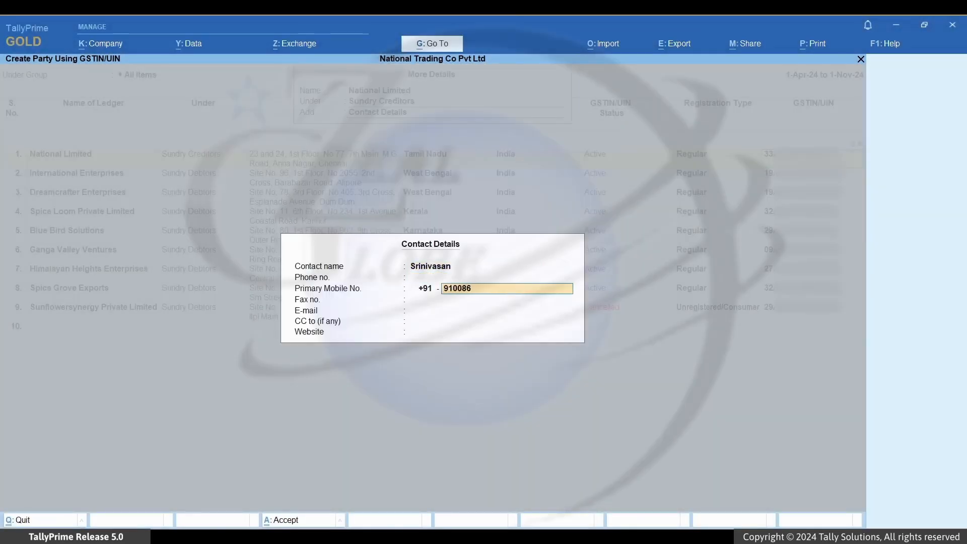
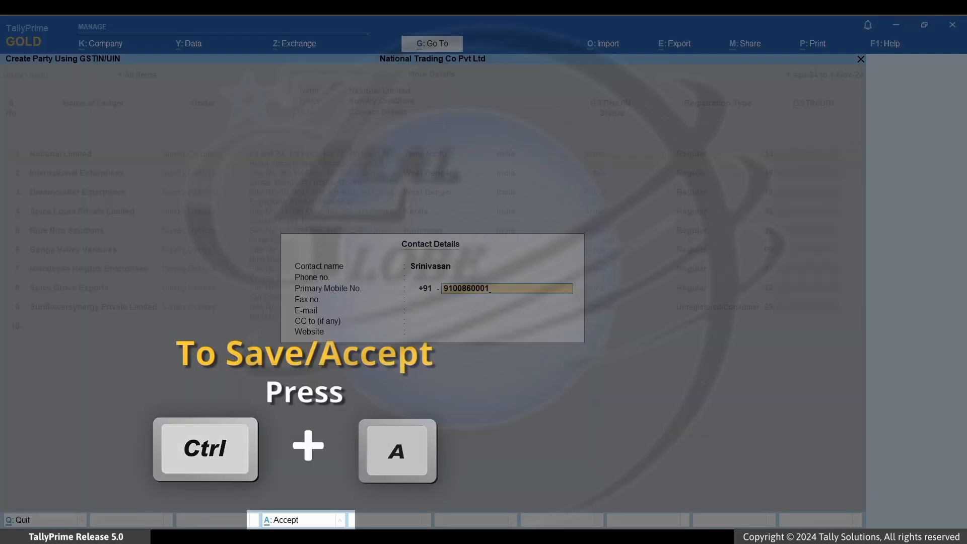
key("ctrl+a")
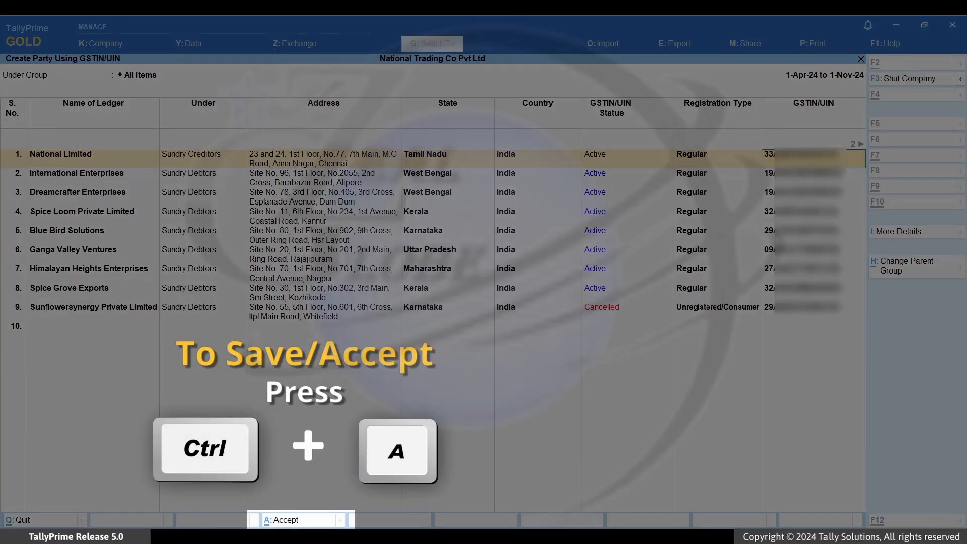
Save the party ledgers and view them under Sundry Debtors in Chart of Accounts > Ledgers
key("Escape")
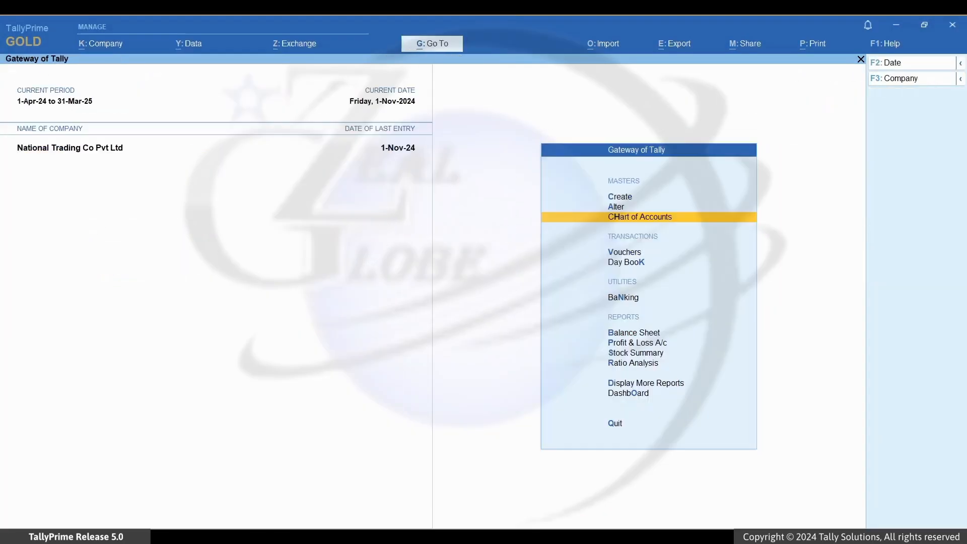
key("Return")
key("Return")
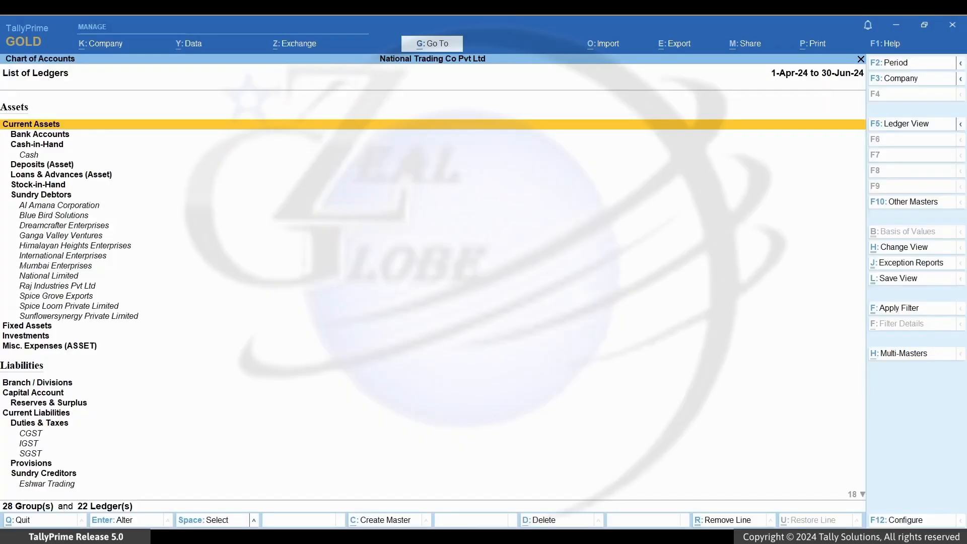
key("Down")
key("Down")
key("Down")
key("Down")
key("Down")
key("Down")
key("Down")
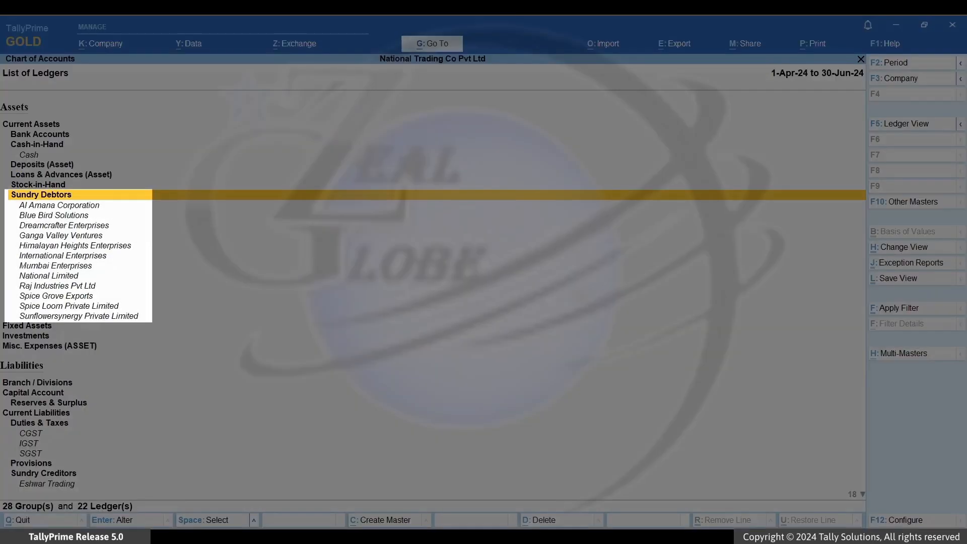